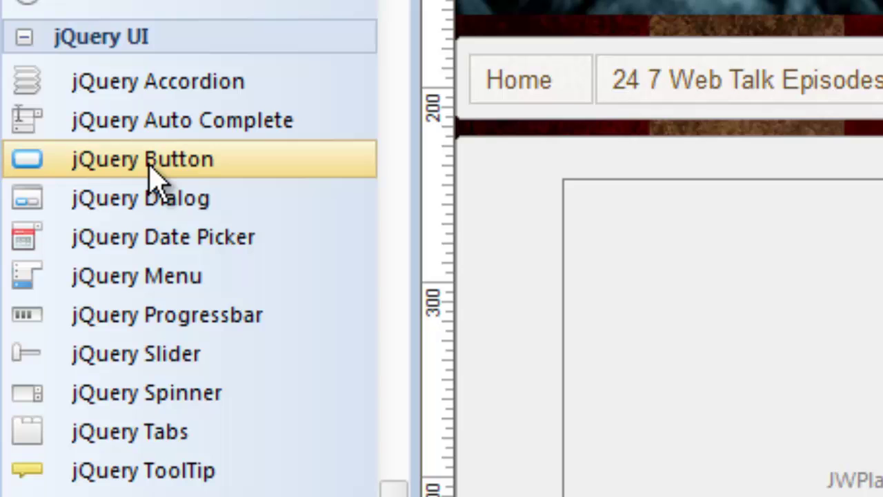
Open the header image's properties and close them without making changes.
{"action": "left_click_drag", "start_coordinate": [147, 167], "coordinate": [821, 491]}
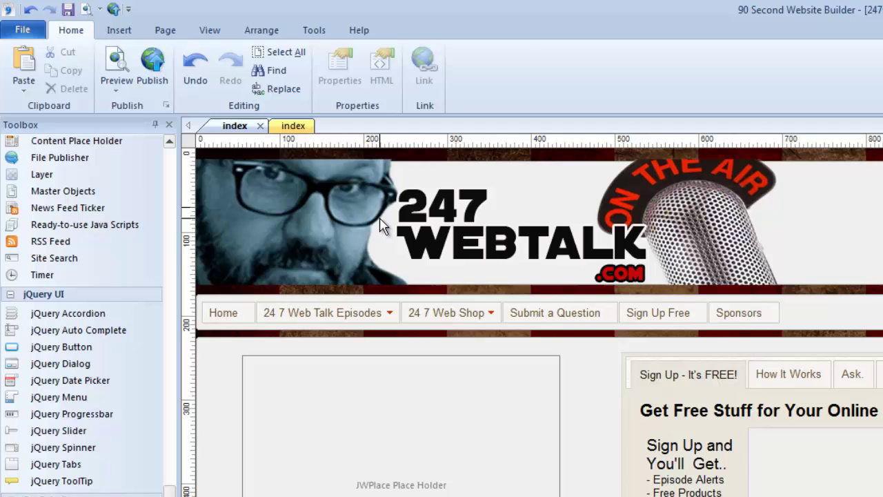
{"action": "double_click", "coordinate": [383, 226]}
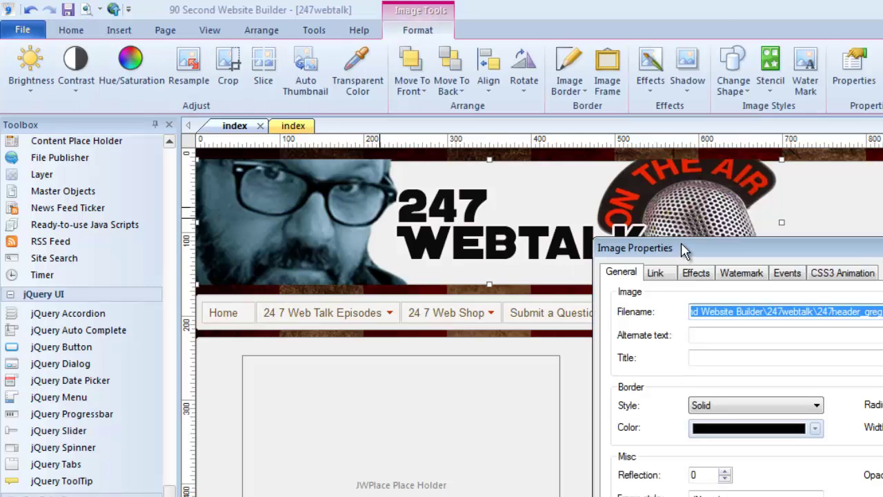
{"action": "left_click_drag", "start_coordinate": [682, 248], "coordinate": [464, 171]}
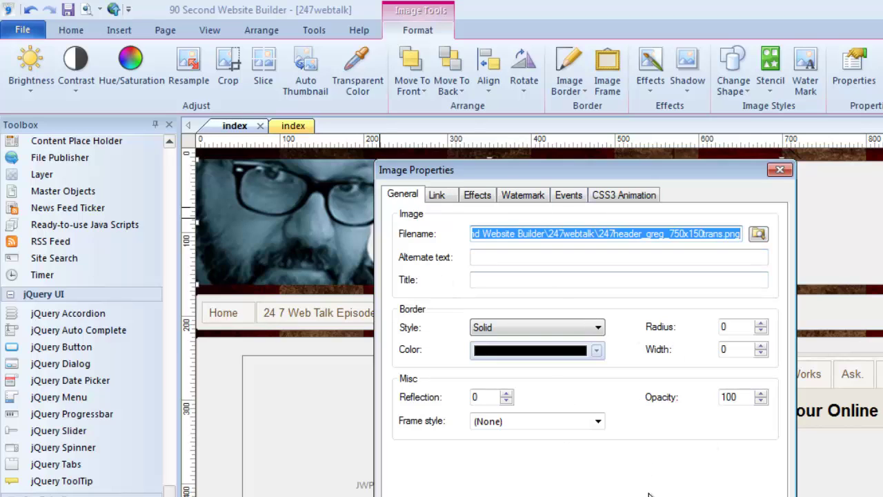
{"action": "key", "text": "Return"}
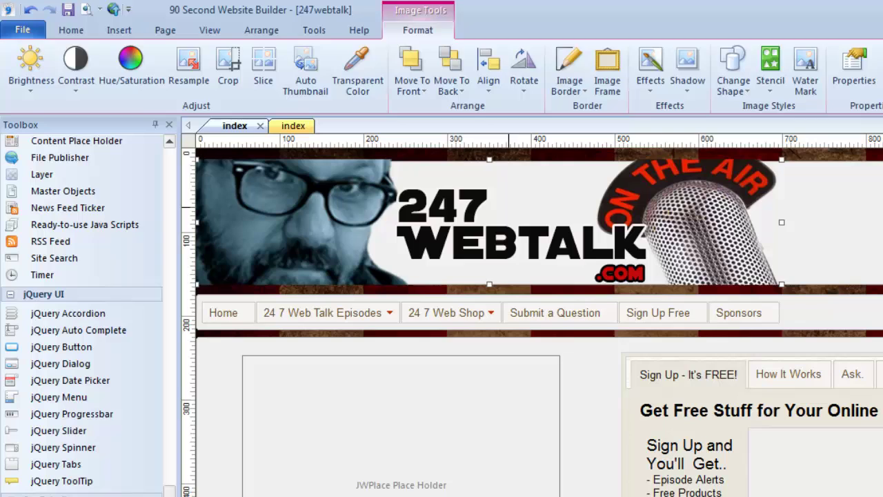
{"action": "left_click", "coordinate": [497, 304]}
Insert a jQuery Accordion below the Featured Episodes heading, then make it wider and taller.
{"action": "scroll", "coordinate": [531, 322], "scroll_direction": "down", "scroll_amount": 5}
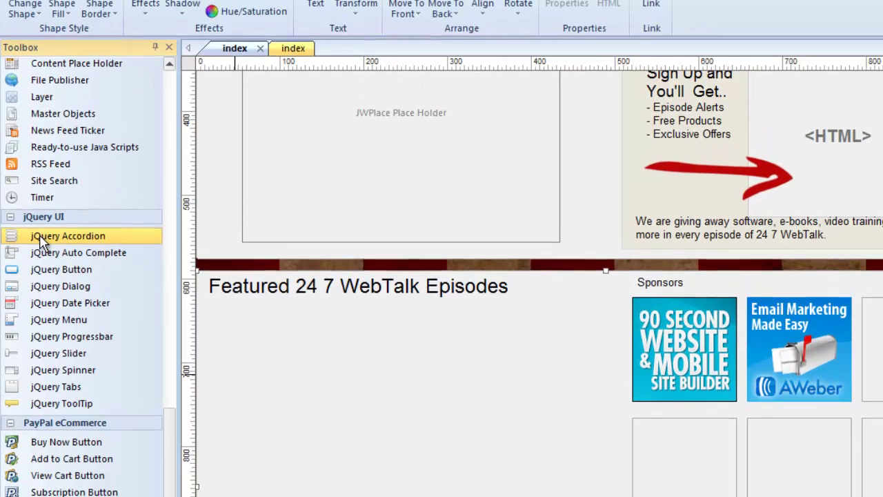
{"action": "left_click", "coordinate": [41, 236]}
{"action": "left_click", "coordinate": [238, 328]}
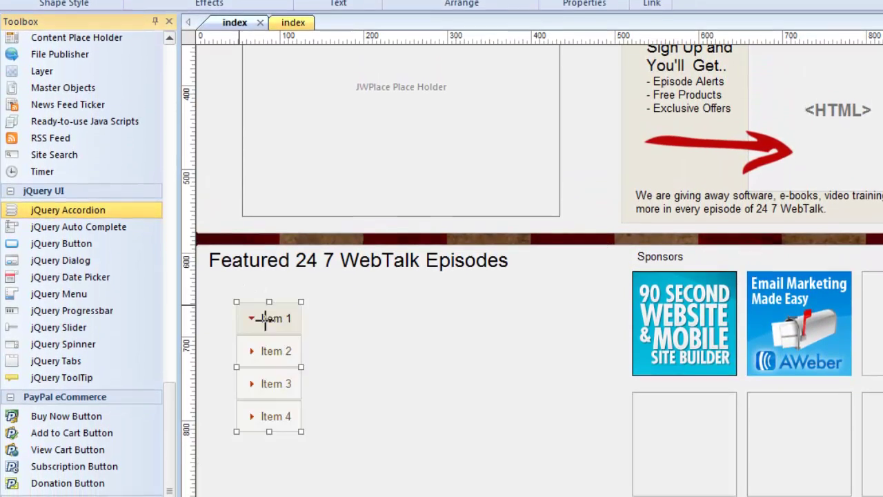
{"action": "left_click_drag", "start_coordinate": [301, 367], "coordinate": [540, 366]}
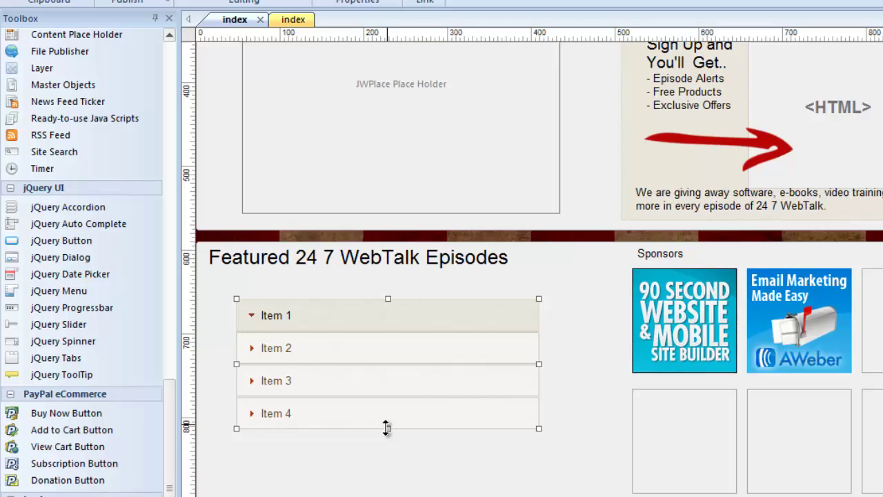
{"action": "left_click_drag", "start_coordinate": [386, 428], "coordinate": [387, 454]}
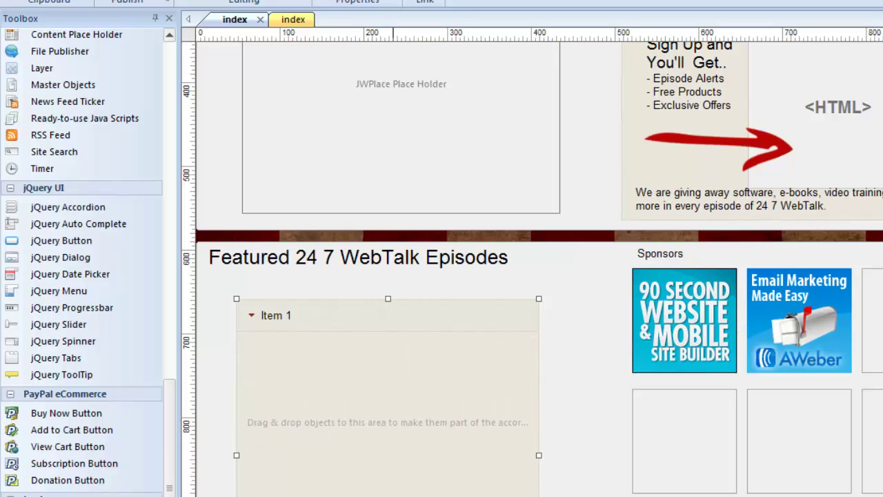
{"action": "left_click", "coordinate": [566, 401]}
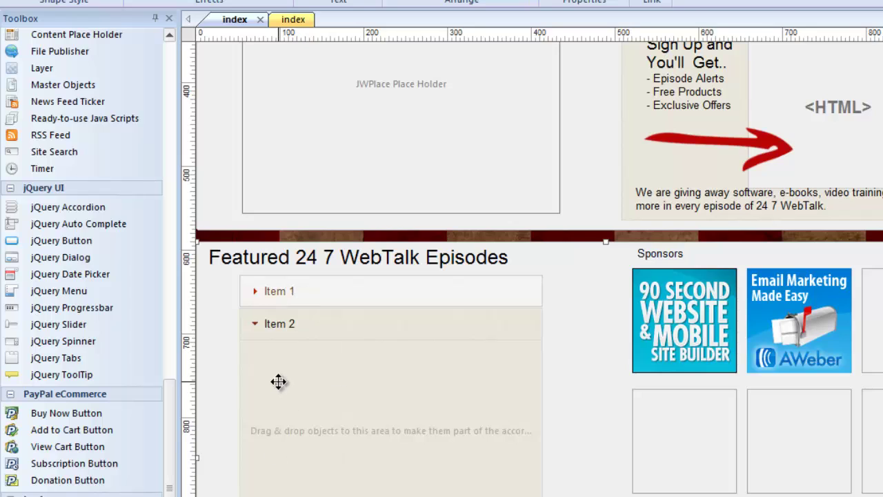
{"action": "left_click", "coordinate": [316, 286]}
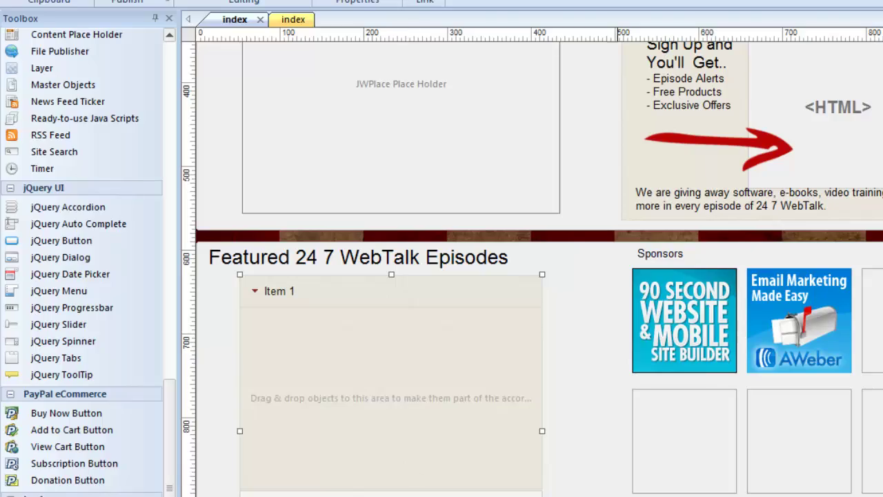
{"action": "scroll", "coordinate": [693, 163], "scroll_direction": "up", "scroll_amount": 3}
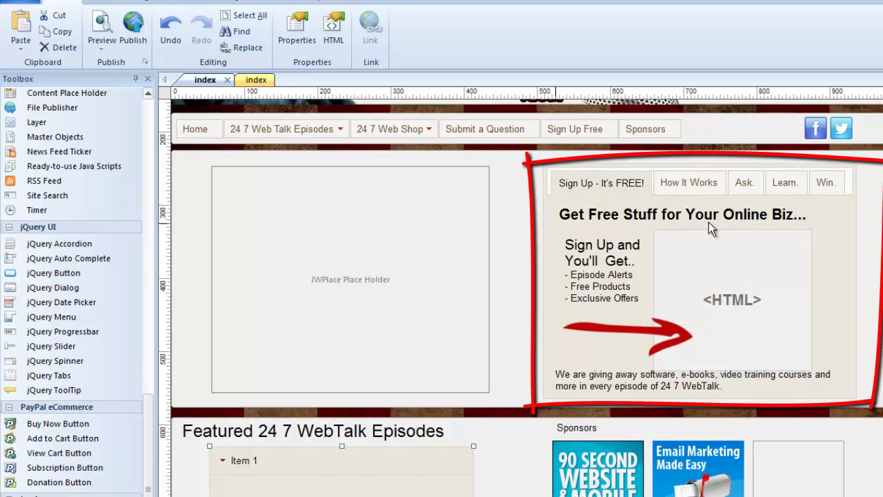
{"action": "left_click", "coordinate": [851, 221]}
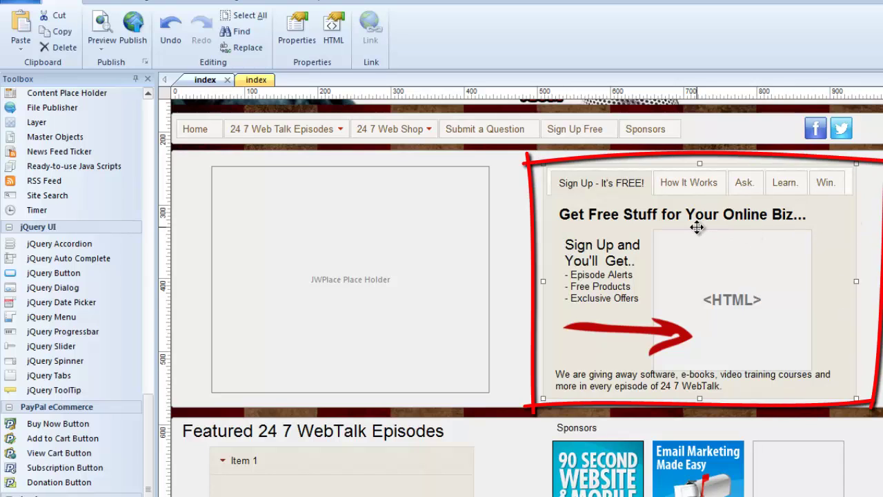
{"action": "left_click", "coordinate": [358, 462]}
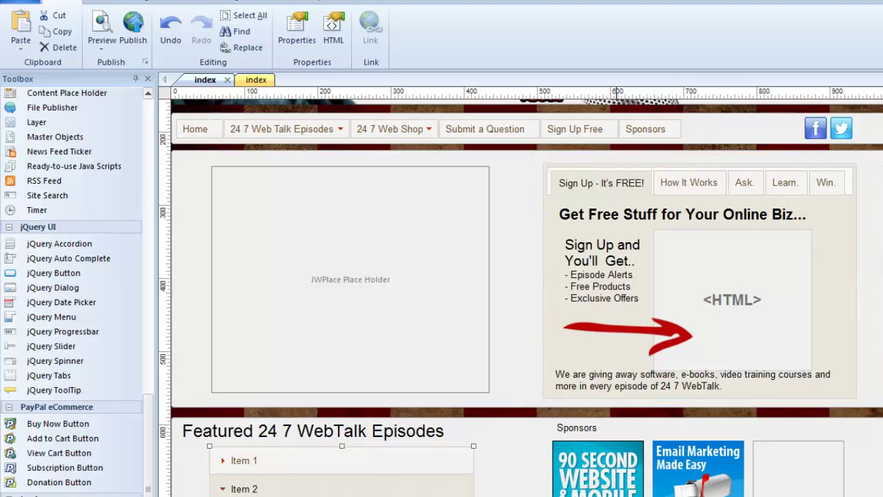
{"action": "scroll", "coordinate": [521, 298], "scroll_direction": "down", "scroll_amount": 3}
{"action": "scroll", "coordinate": [521, 298], "scroll_direction": "up", "scroll_amount": 2}
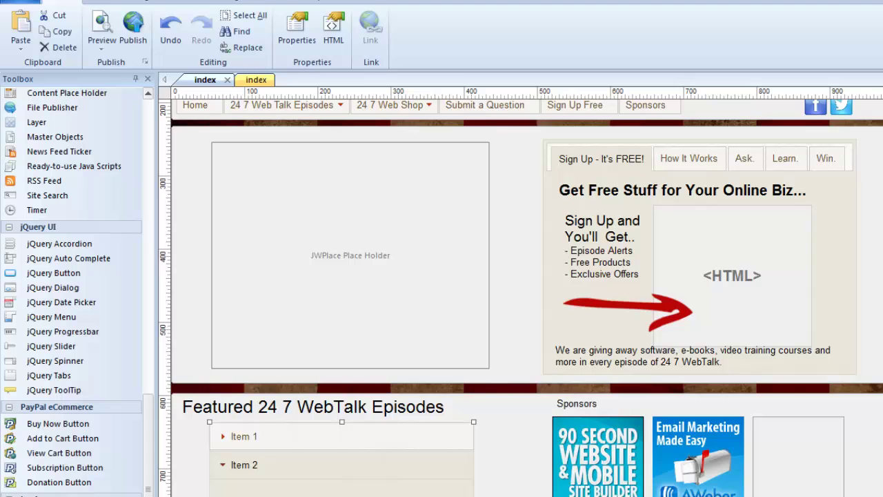
{"action": "scroll", "coordinate": [521, 298], "scroll_direction": "up", "scroll_amount": 3}
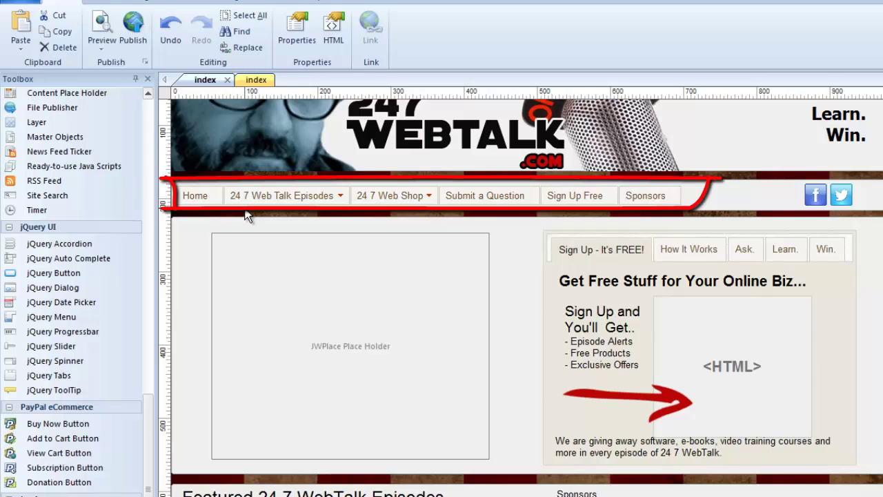
{"action": "left_click", "coordinate": [342, 198]}
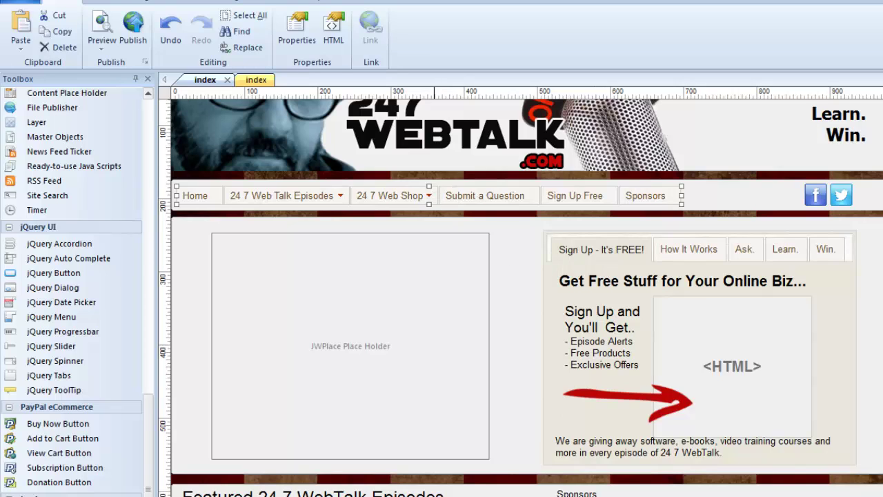
{"action": "scroll", "coordinate": [819, 449], "scroll_direction": "down", "scroll_amount": 3}
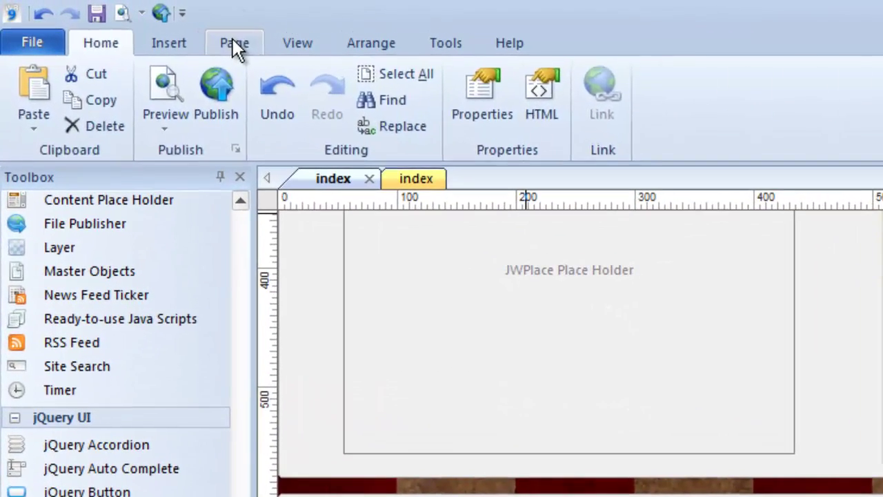
Bring up Page Properties on its Style settings.
{"action": "left_click", "coordinate": [233, 41]}
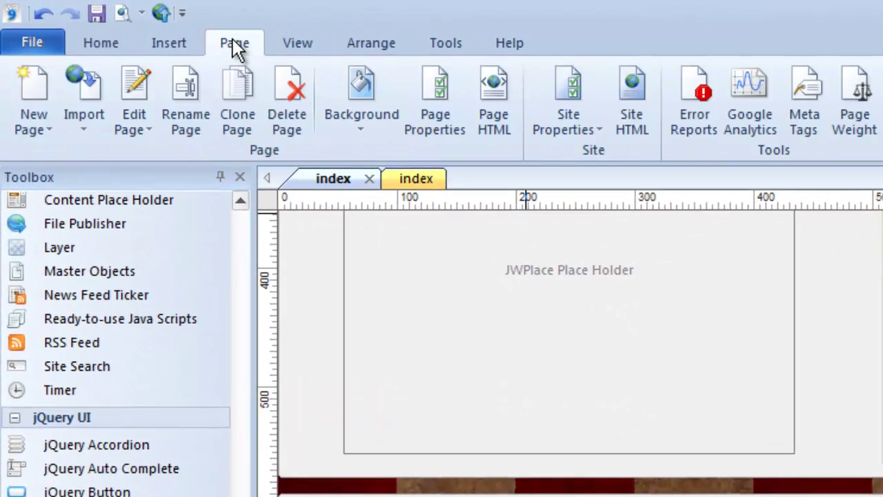
{"action": "left_click", "coordinate": [439, 121]}
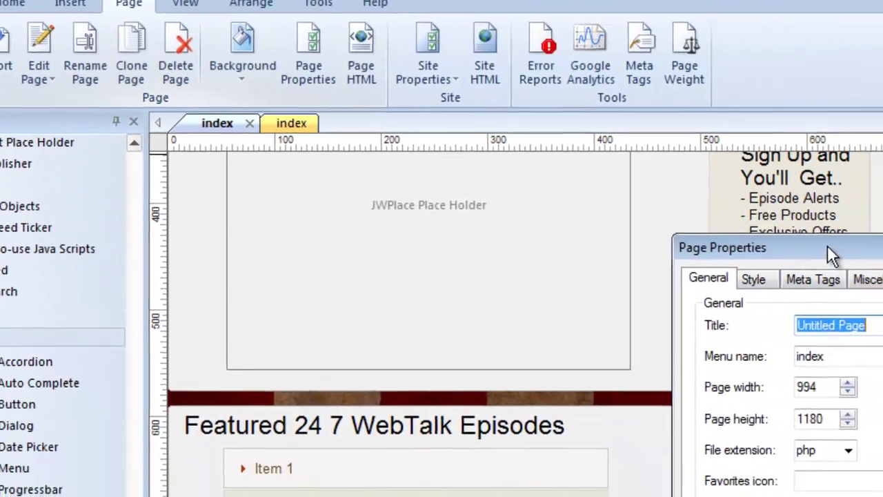
{"action": "left_click_drag", "start_coordinate": [827, 247], "coordinate": [345, 82]}
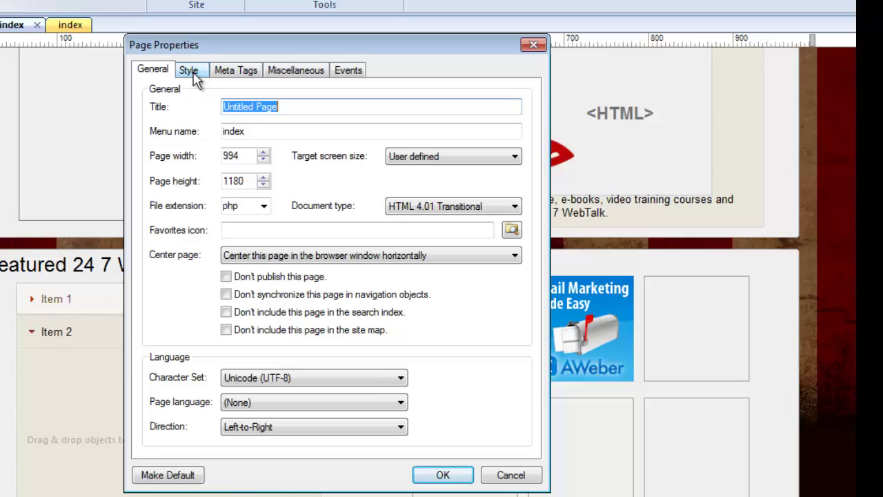
{"action": "left_click", "coordinate": [228, 87]}
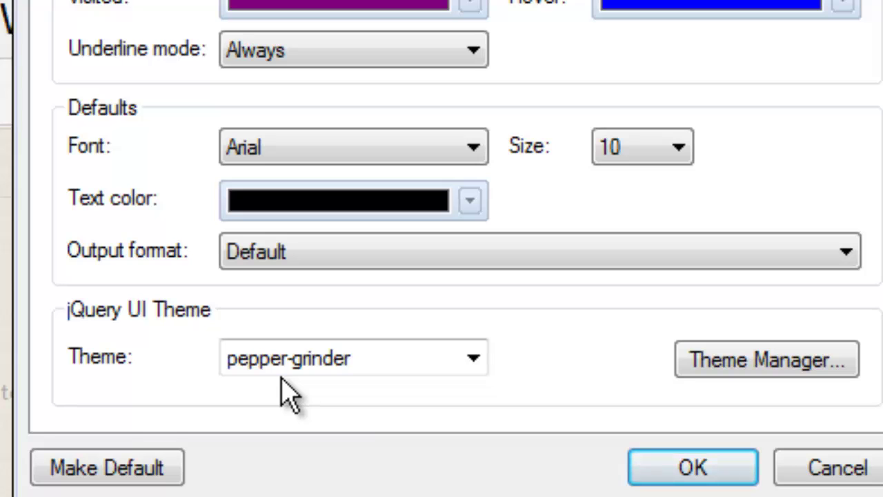
Switch the jQuery UI theme from pepper-grinder to trontastic.
{"action": "left_click", "coordinate": [475, 364]}
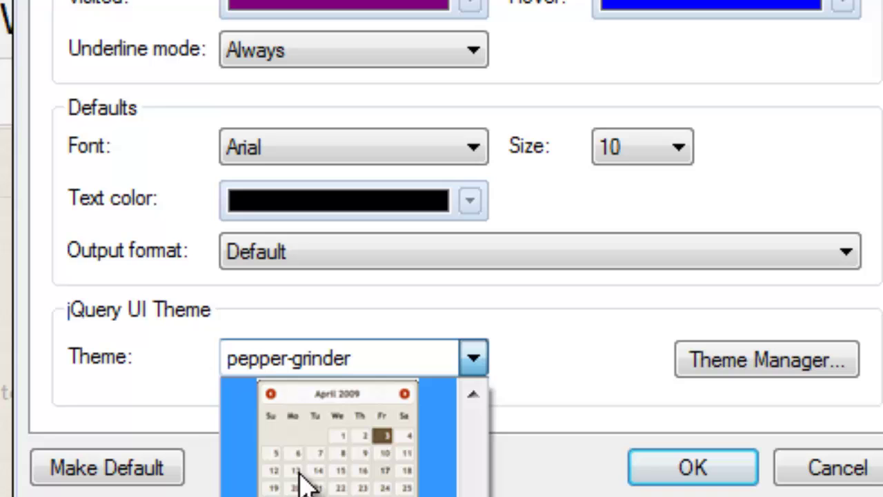
{"action": "scroll", "coordinate": [338, 442], "scroll_direction": "down", "scroll_amount": 1}
{"action": "mouse_move", "coordinate": [474, 488]}
{"action": "left_mouse_down"}
{"action": "mouse_move", "coordinate": [473, 446]}
{"action": "mouse_move", "coordinate": [473, 492]}
{"action": "left_mouse_up"}
{"action": "scroll", "coordinate": [338, 441], "scroll_direction": "down", "scroll_amount": 2}
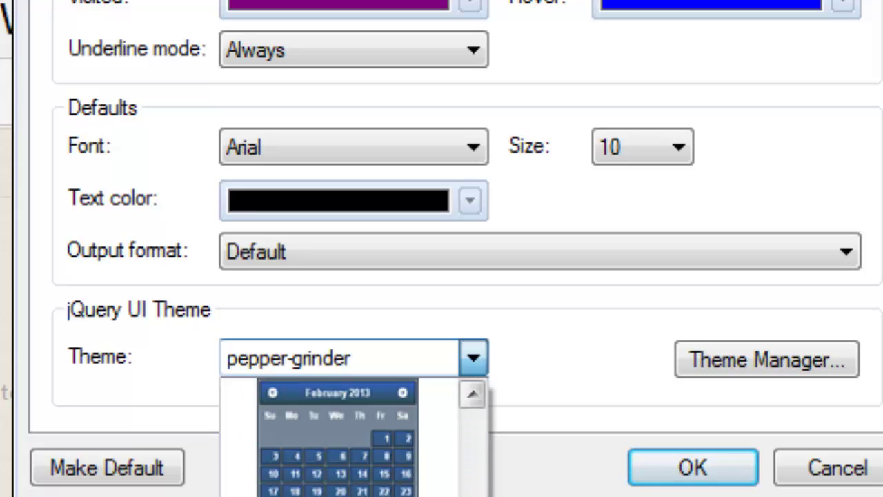
{"action": "scroll", "coordinate": [338, 442], "scroll_direction": "down", "scroll_amount": 2}
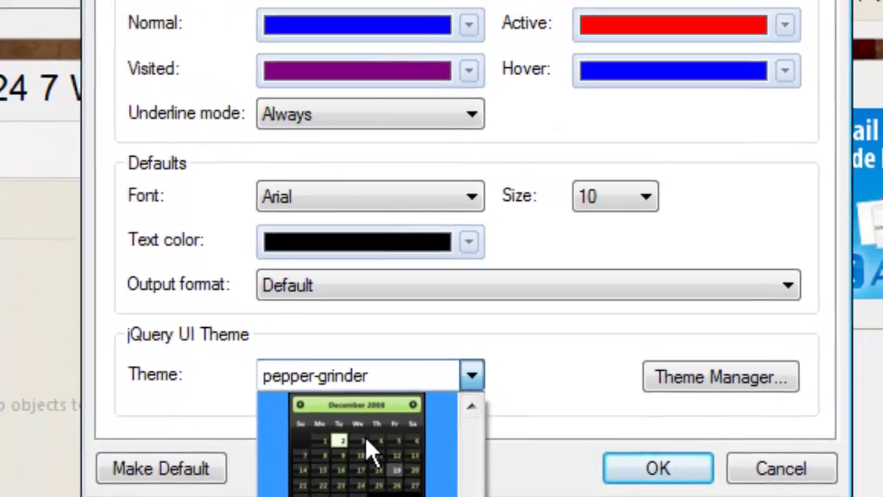
{"action": "left_click", "coordinate": [365, 438]}
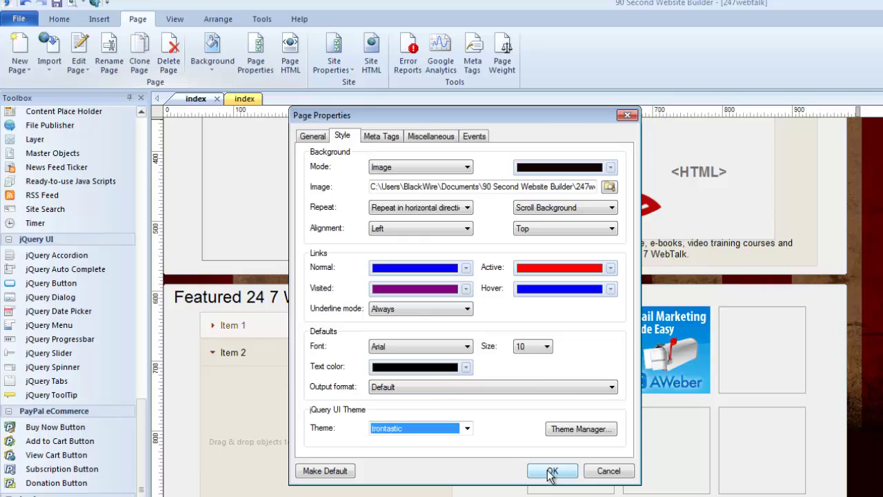
Confirm trontastic and review the dark, green-accented menu, sign-up tabs and accordion.
{"action": "left_click", "coordinate": [552, 471]}
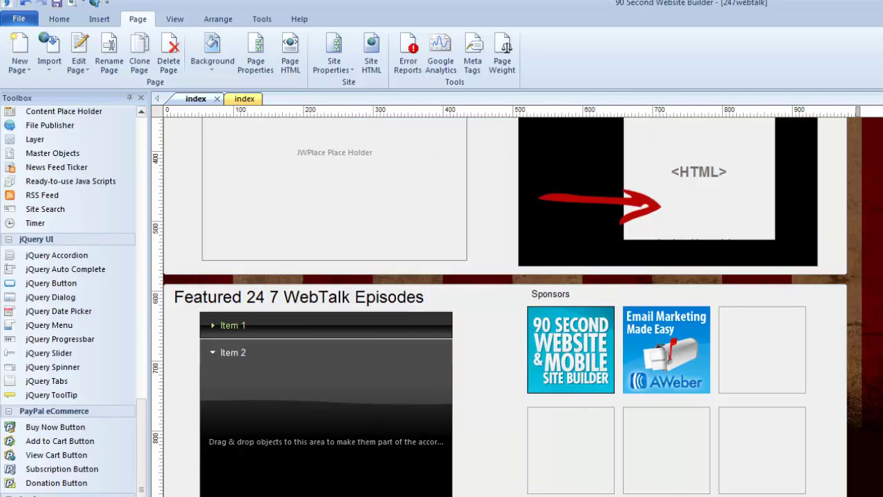
{"action": "scroll", "coordinate": [507, 307], "scroll_direction": "up", "scroll_amount": 5}
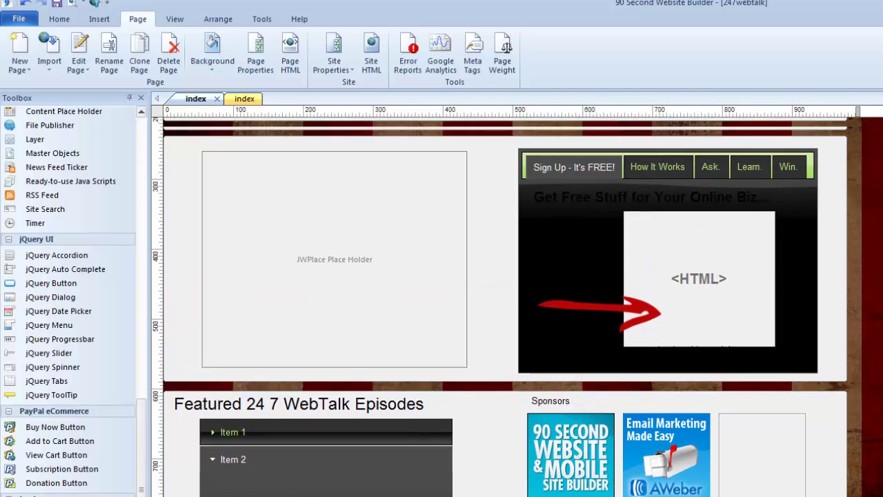
{"action": "scroll", "coordinate": [502, 233], "scroll_direction": "up", "scroll_amount": 1}
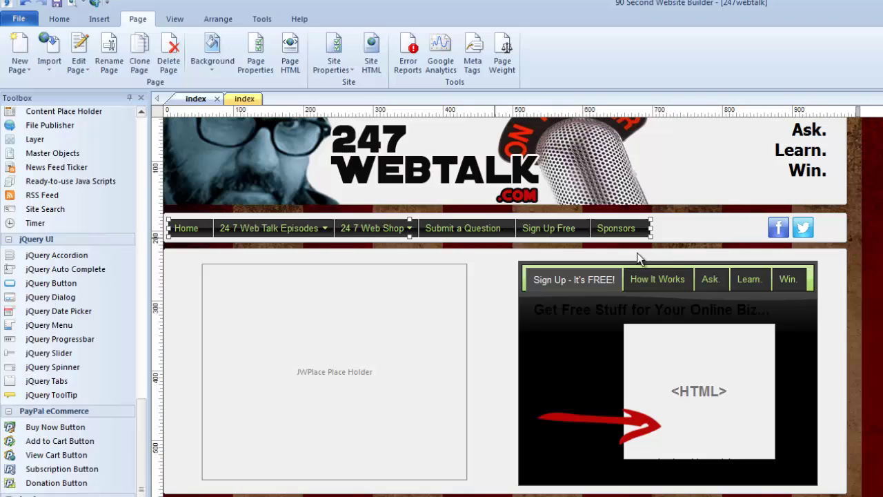
{"action": "scroll", "coordinate": [507, 307], "scroll_direction": "down", "scroll_amount": 6}
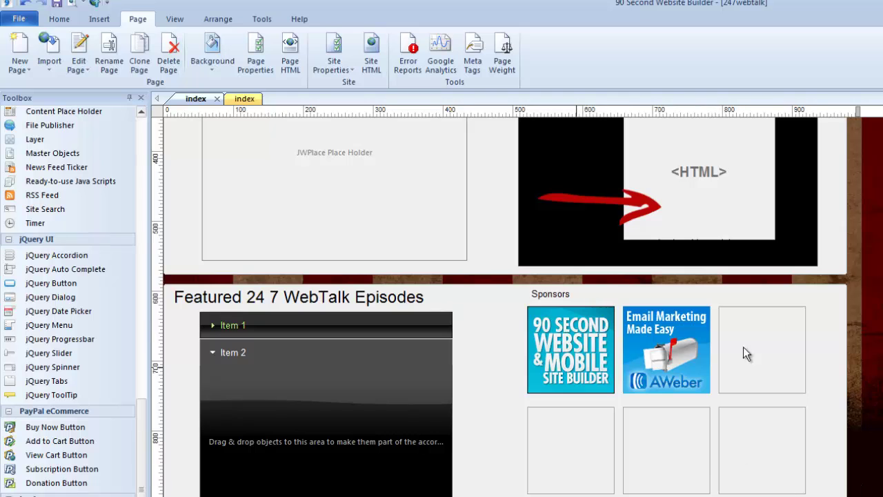
{"action": "scroll", "coordinate": [507, 307], "scroll_direction": "up", "scroll_amount": 7}
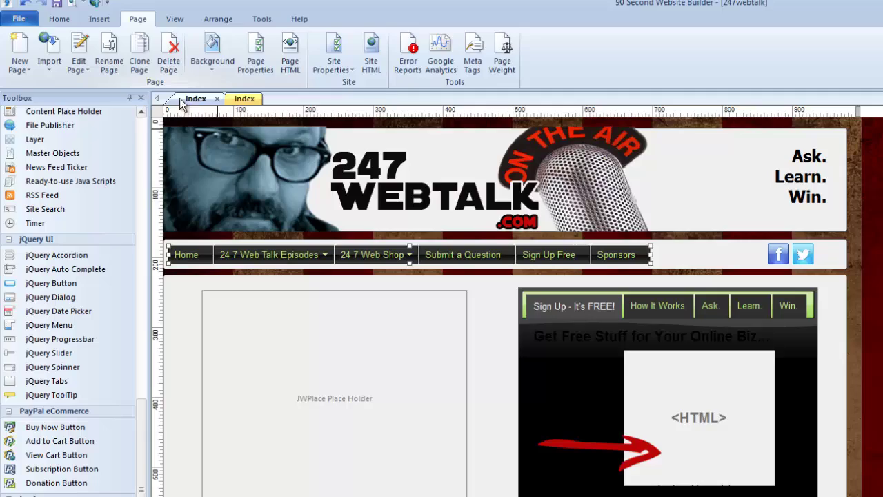
{"action": "left_click", "coordinate": [258, 61]}
Launch the jQuery UI Theme Manager from the Style settings of Page Properties.
{"action": "left_click_drag", "start_coordinate": [609, 179], "coordinate": [479, 162]}
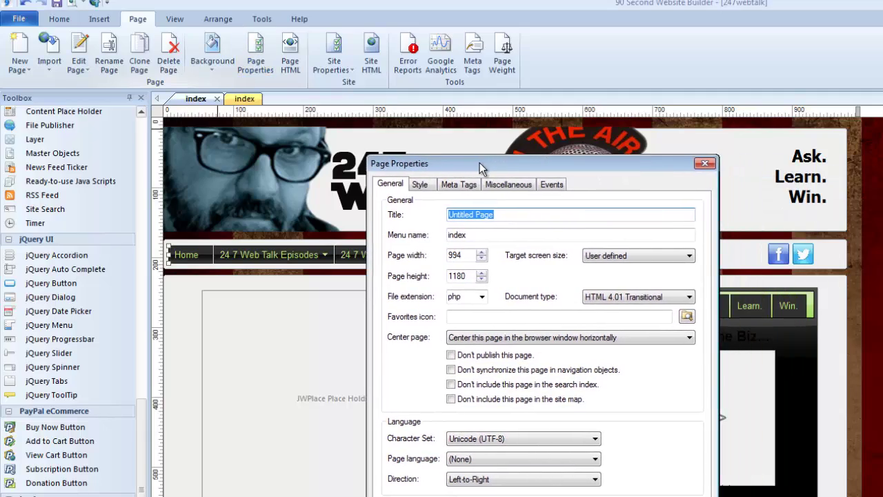
{"action": "left_click", "coordinate": [419, 186]}
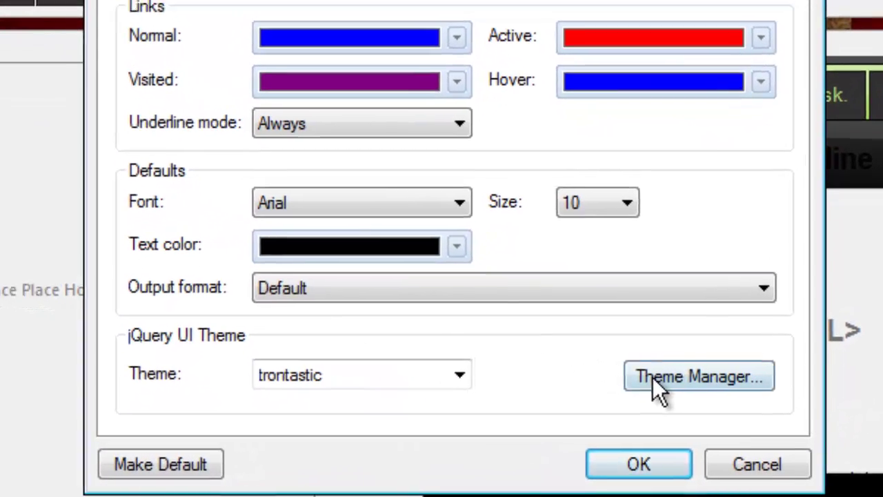
{"action": "left_click", "coordinate": [652, 378]}
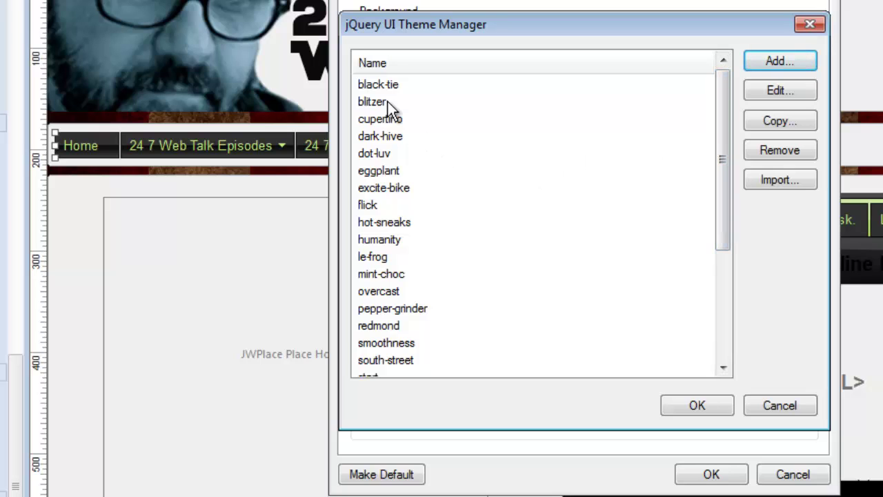
Select black-tie in the Theme Manager list to preview its calendar.
{"action": "left_click", "coordinate": [378, 84]}
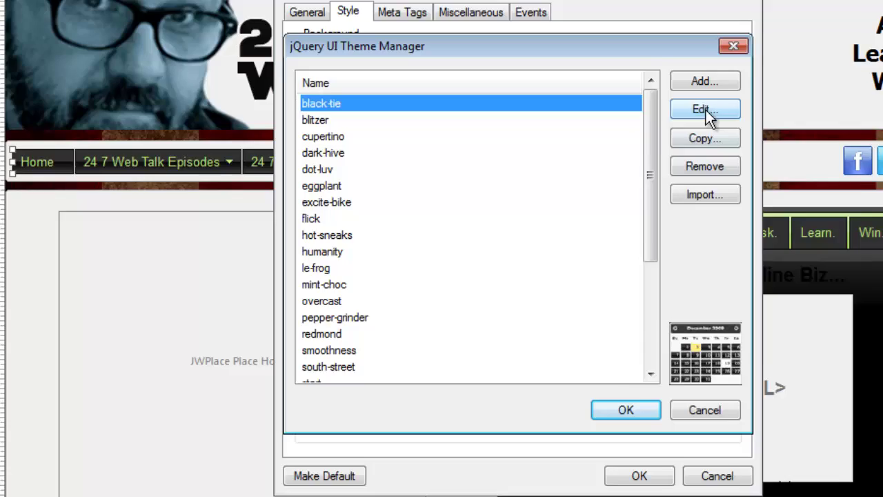
Open black-tie in the Edit Theme window to view its font, header and content settings.
{"action": "left_click", "coordinate": [779, 91]}
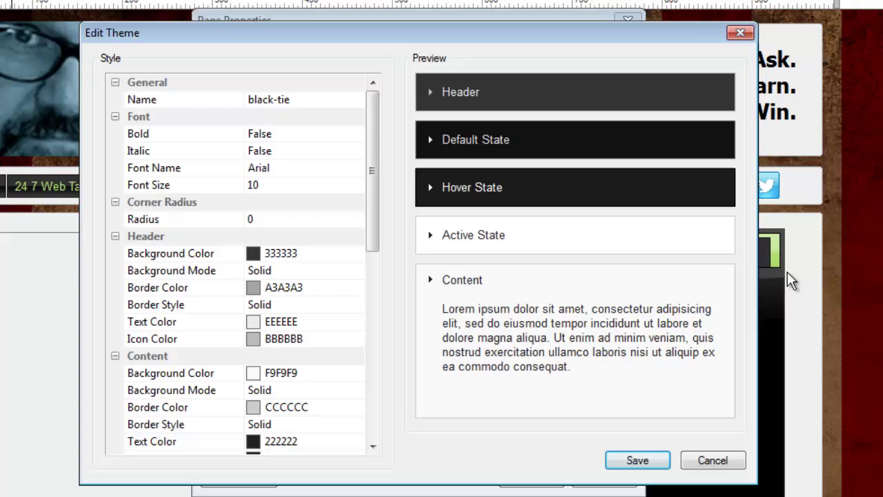
{"action": "left_click_drag", "start_coordinate": [373, 122], "coordinate": [361, 108]}
Cancel the black-tie edit and select blackwirehosting at the bottom of the theme list.
{"action": "left_click", "coordinate": [698, 462]}
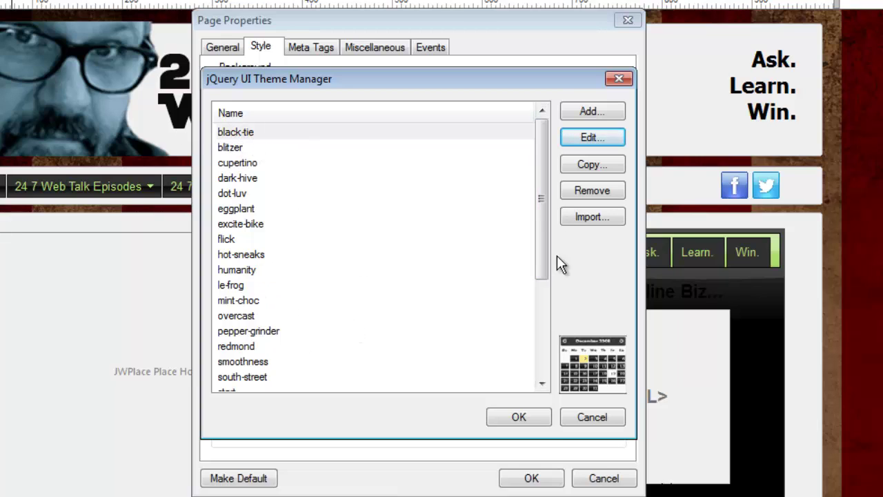
{"action": "mouse_move", "coordinate": [542, 198]}
{"action": "left_mouse_down"}
{"action": "mouse_move", "coordinate": [543, 228]}
{"action": "mouse_move", "coordinate": [545, 187]}
{"action": "left_mouse_up"}
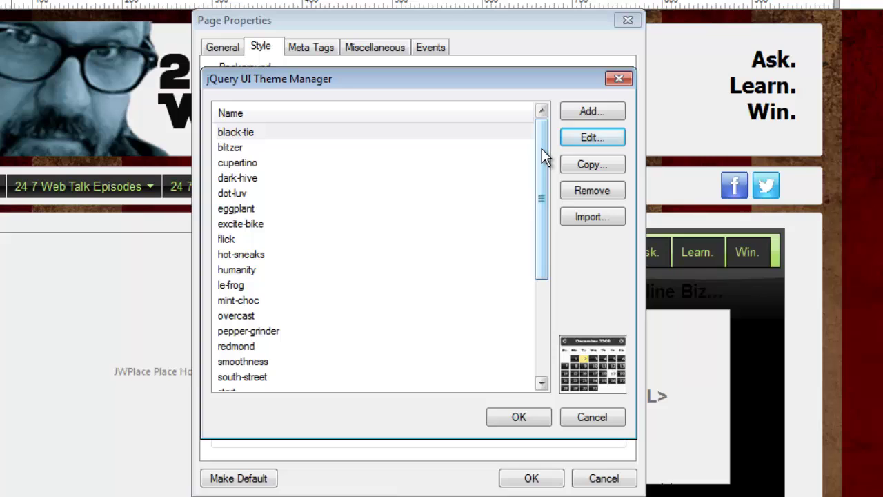
{"action": "left_click_drag", "start_coordinate": [542, 158], "coordinate": [558, 311]}
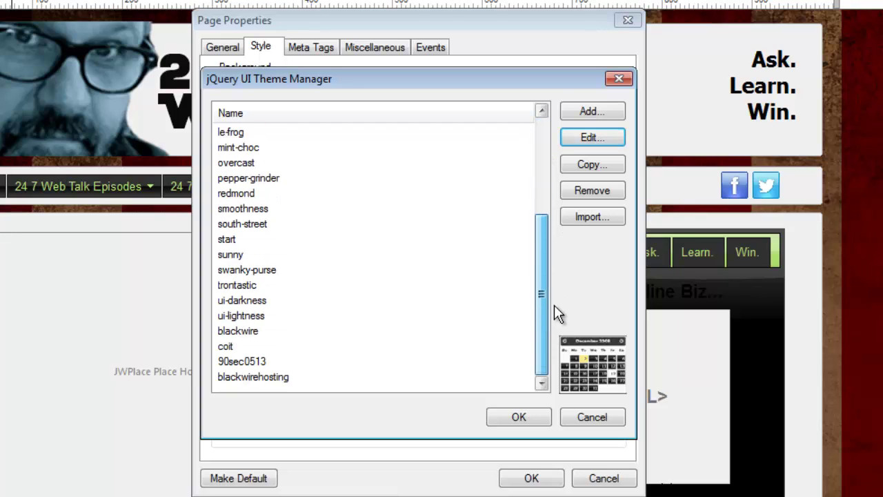
{"action": "left_click", "coordinate": [248, 378]}
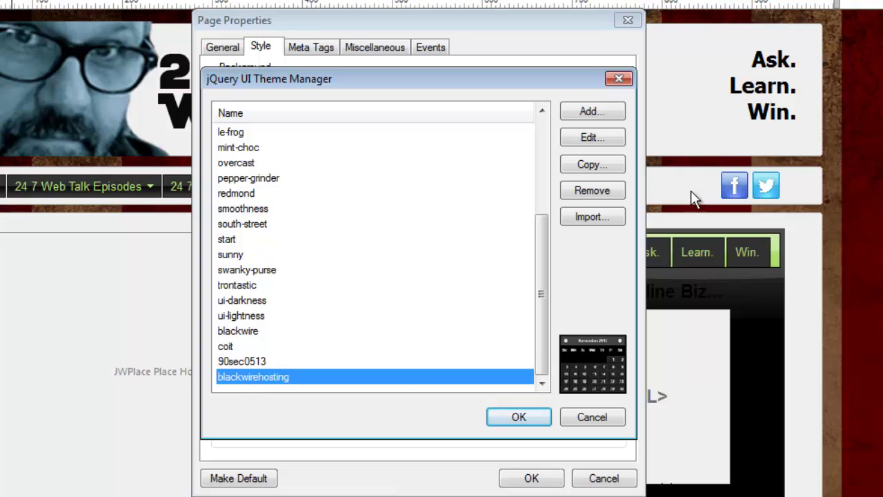
{"action": "left_click", "coordinate": [601, 137]}
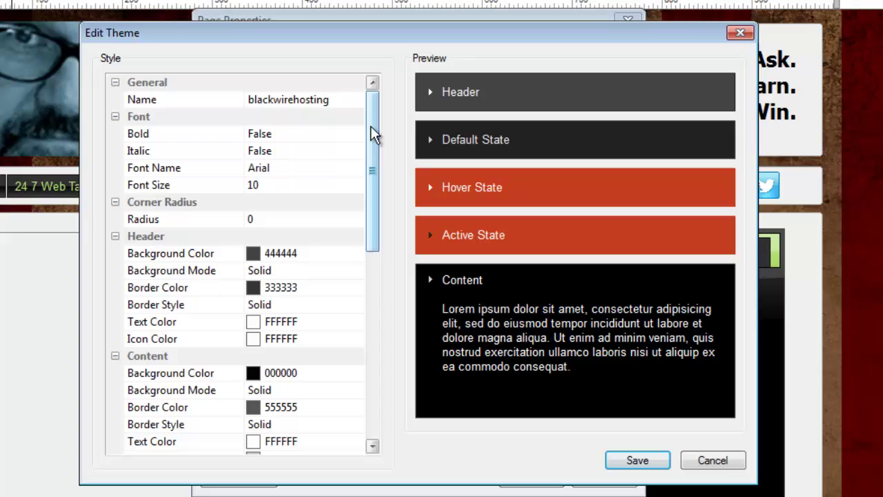
{"action": "left_click_drag", "start_coordinate": [369, 122], "coordinate": [366, 315]}
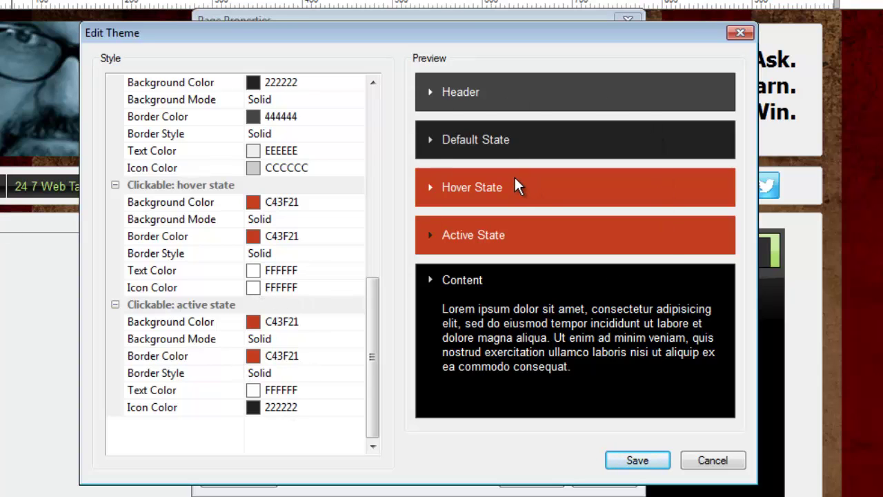
{"action": "left_click_drag", "start_coordinate": [373, 323], "coordinate": [376, 118]}
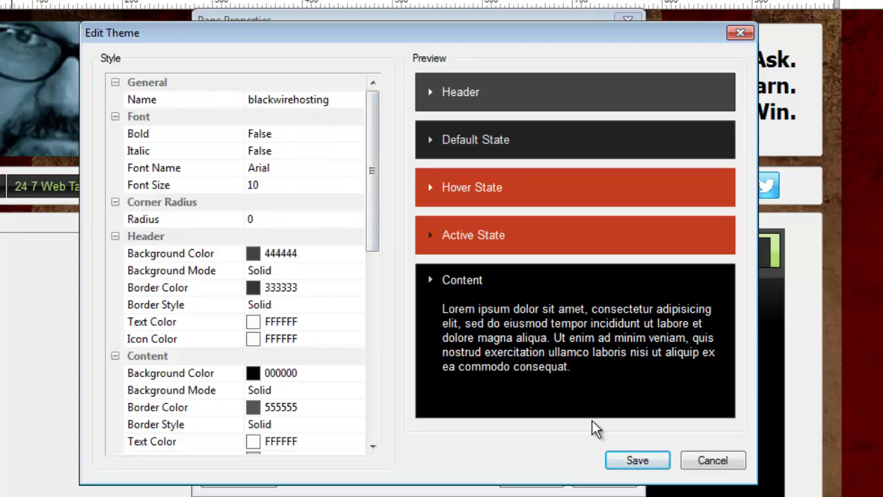
{"action": "left_click", "coordinate": [736, 465]}
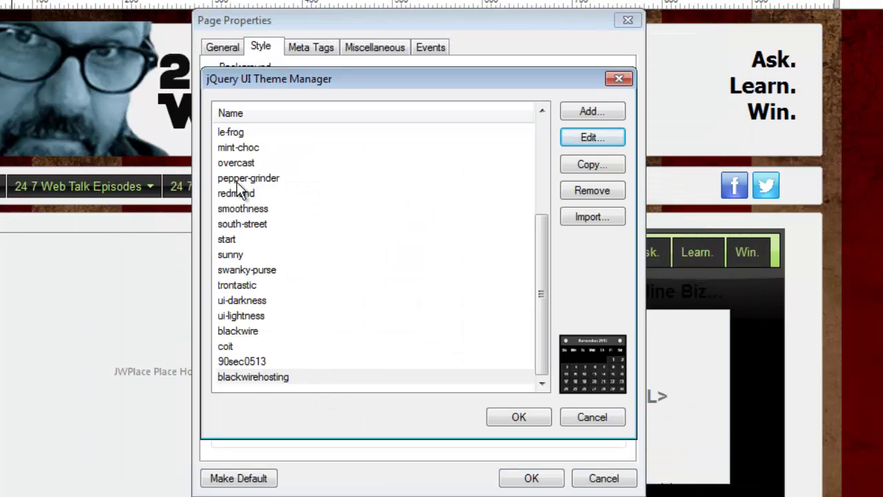
Select pepper-grinder to preview its light calendar sample.
{"action": "left_click", "coordinate": [266, 179]}
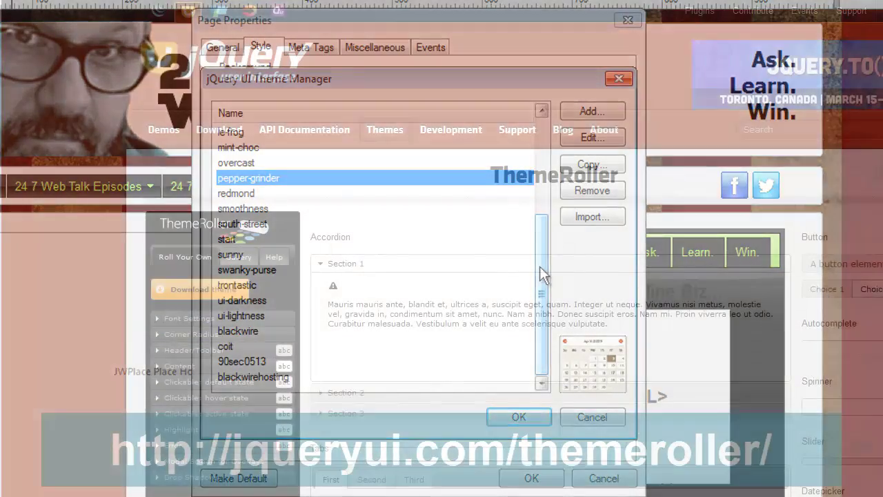
{"action": "scroll", "coordinate": [504, 276], "scroll_direction": "down", "scroll_amount": 4}
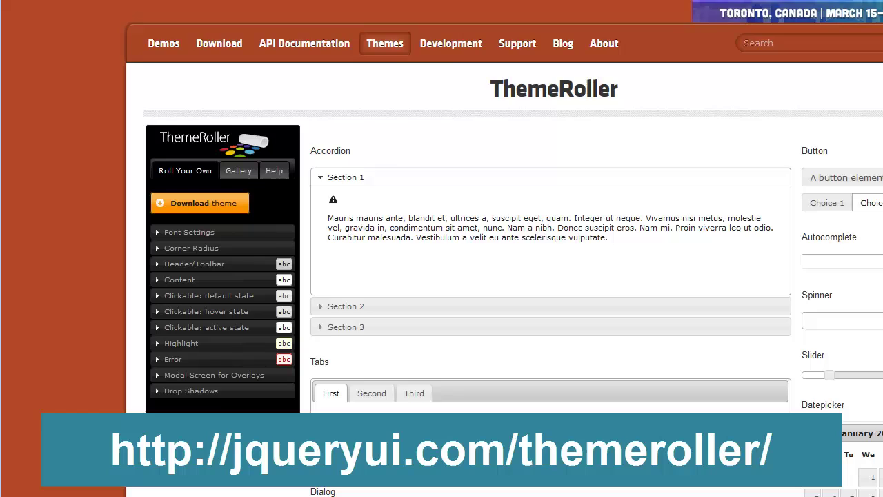
{"action": "scroll", "coordinate": [504, 249], "scroll_direction": "down", "scroll_amount": 3}
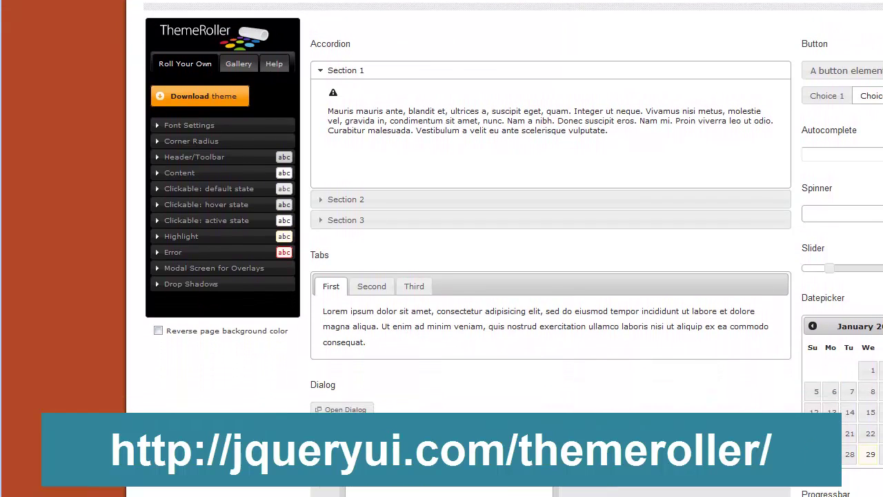
{"action": "scroll", "coordinate": [503, 248], "scroll_direction": "down", "scroll_amount": 4}
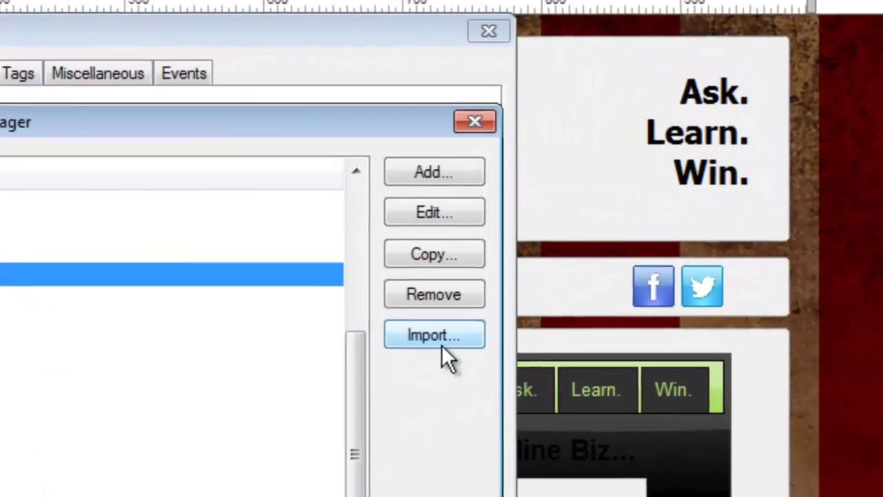
{"action": "left_click_drag", "start_coordinate": [356, 407], "coordinate": [355, 252]}
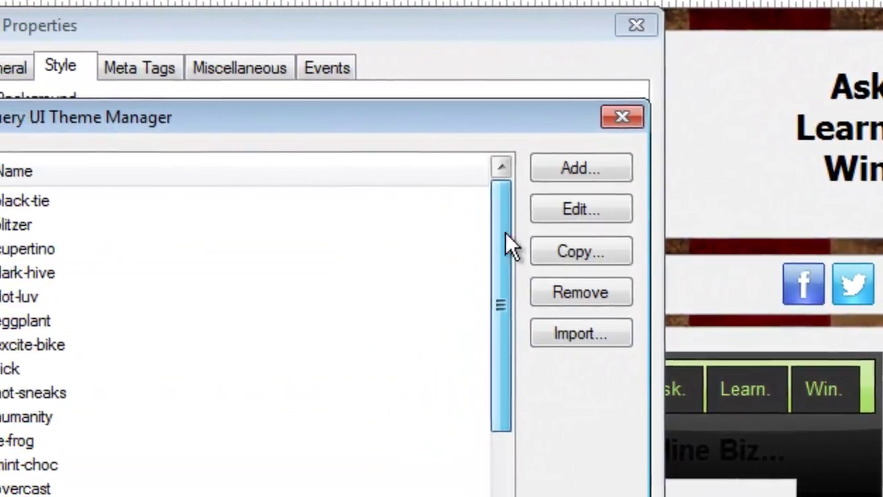
{"action": "left_click_drag", "start_coordinate": [507, 235], "coordinate": [505, 445]}
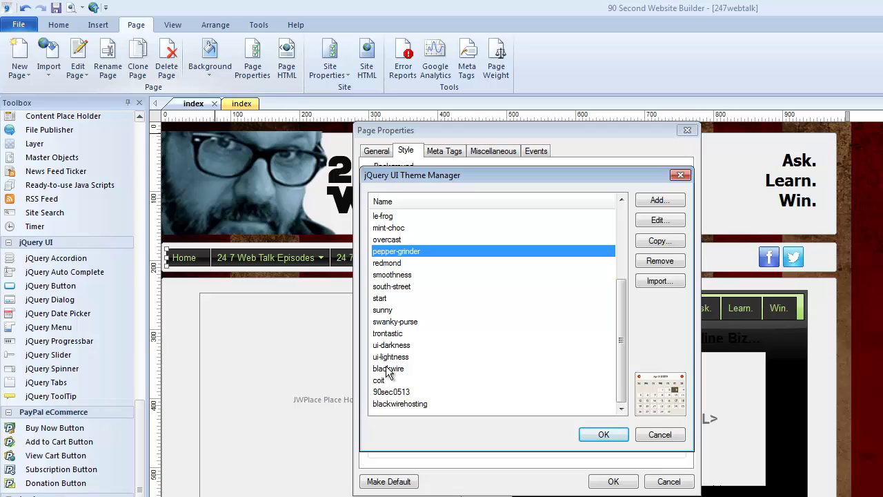
{"action": "left_click", "coordinate": [388, 368]}
{"action": "left_click", "coordinate": [658, 221]}
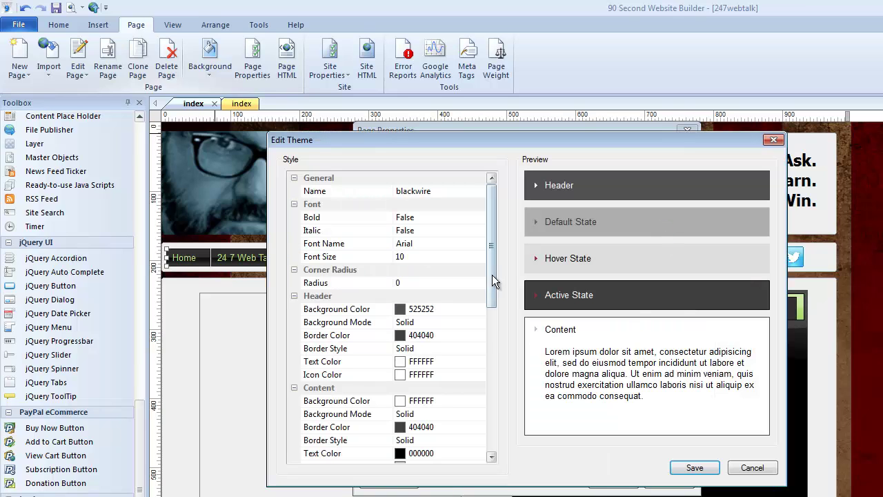
{"action": "scroll", "coordinate": [493, 255], "scroll_direction": "down", "scroll_amount": 1}
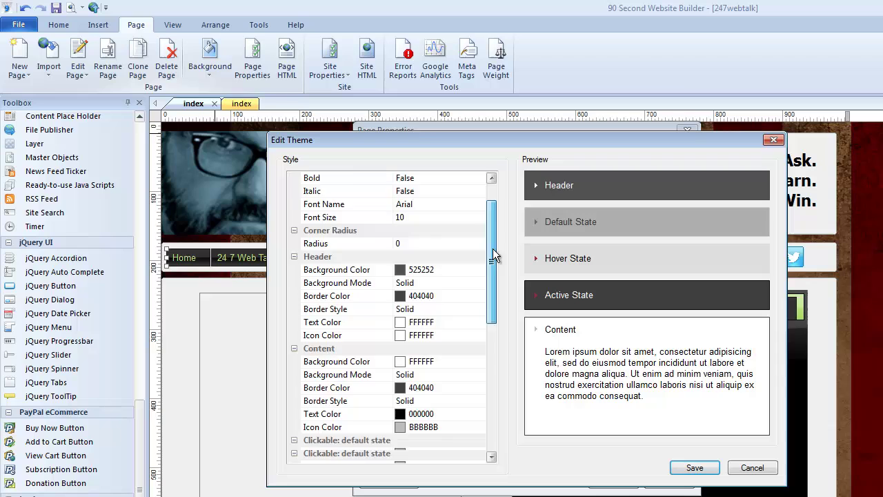
{"action": "mouse_move", "coordinate": [493, 255]}
{"action": "left_mouse_down"}
{"action": "mouse_move", "coordinate": [494, 385]}
{"action": "mouse_move", "coordinate": [492, 247]}
{"action": "left_mouse_up"}
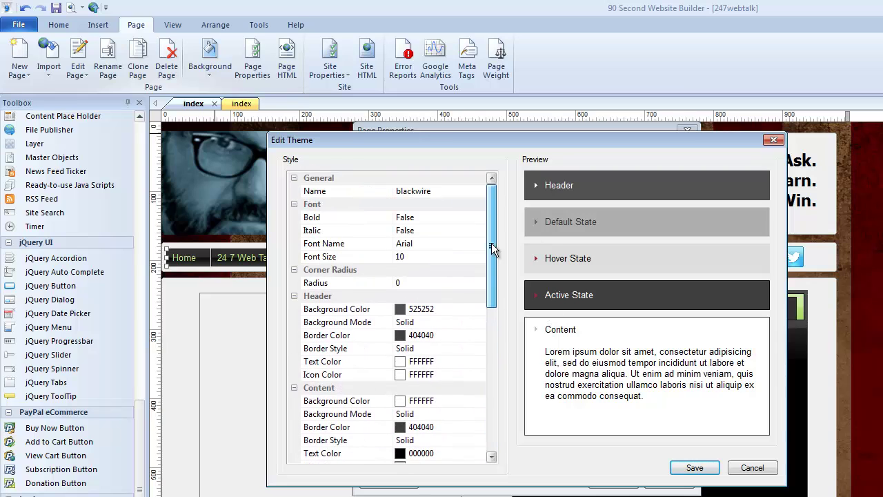
{"action": "left_click", "coordinate": [733, 468]}
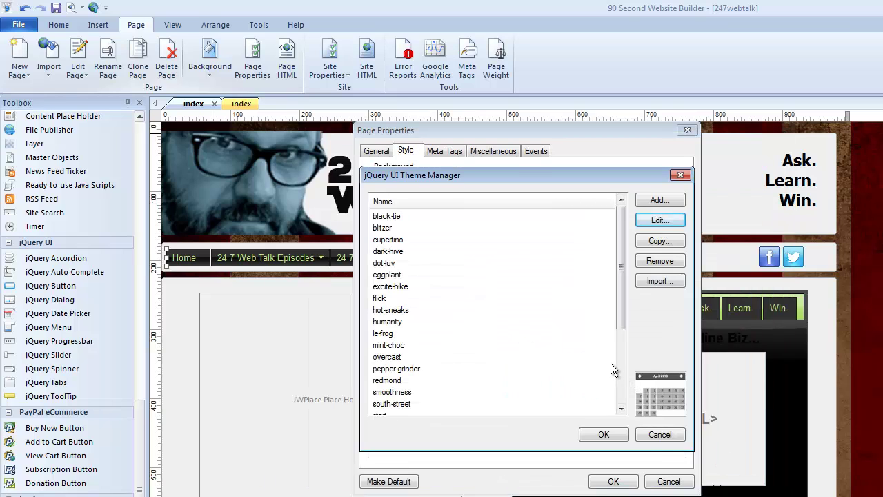
Cancel the Theme Manager and Page Properties, then scroll through the trontastic-styled index page.
{"action": "left_click", "coordinate": [659, 436]}
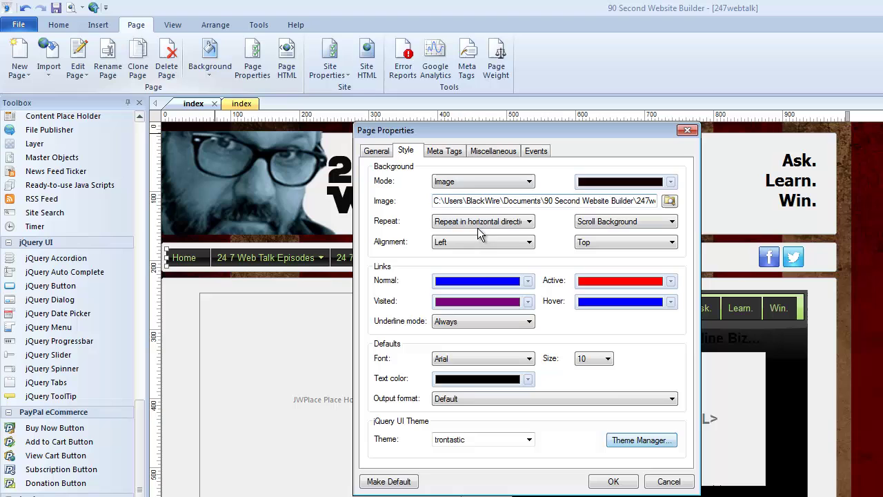
{"action": "left_click", "coordinate": [668, 481]}
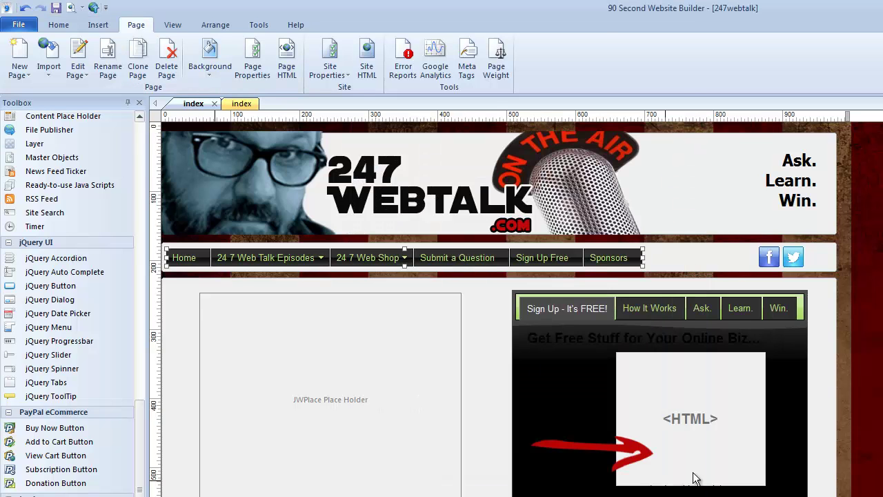
{"action": "scroll", "coordinate": [503, 309], "scroll_direction": "down", "scroll_amount": 4}
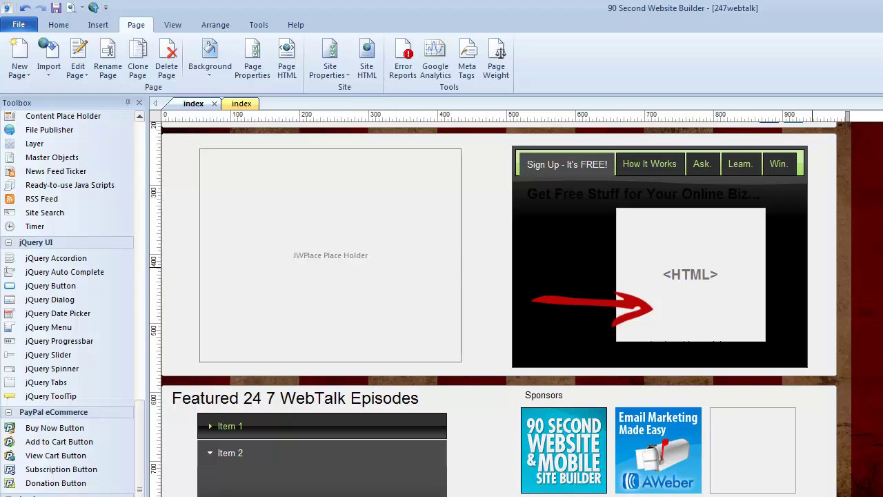
{"action": "scroll", "coordinate": [500, 309], "scroll_direction": "down", "scroll_amount": 3}
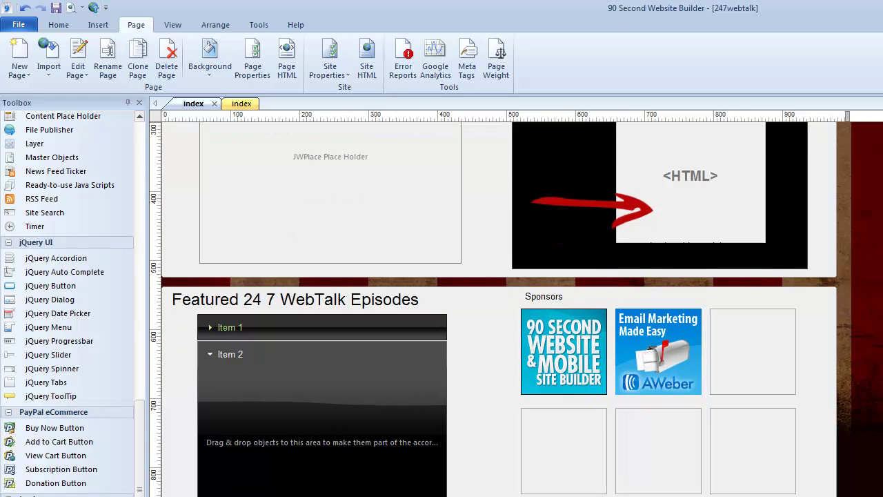
{"action": "scroll", "coordinate": [499, 309], "scroll_direction": "up", "scroll_amount": 6}
{"action": "scroll", "coordinate": [500, 309], "scroll_direction": "down", "scroll_amount": 5}
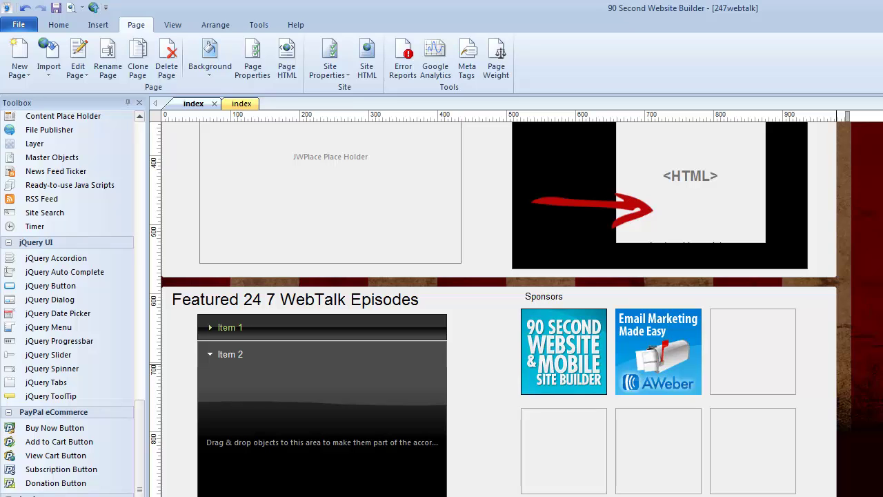
{"action": "scroll", "coordinate": [500, 309], "scroll_direction": "up", "scroll_amount": 3}
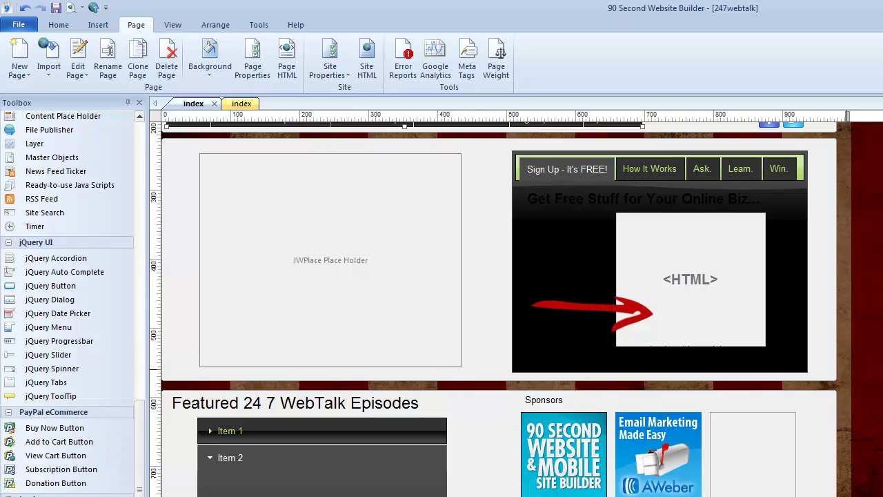
{"action": "scroll", "coordinate": [732, 327], "scroll_direction": "up", "scroll_amount": 4}
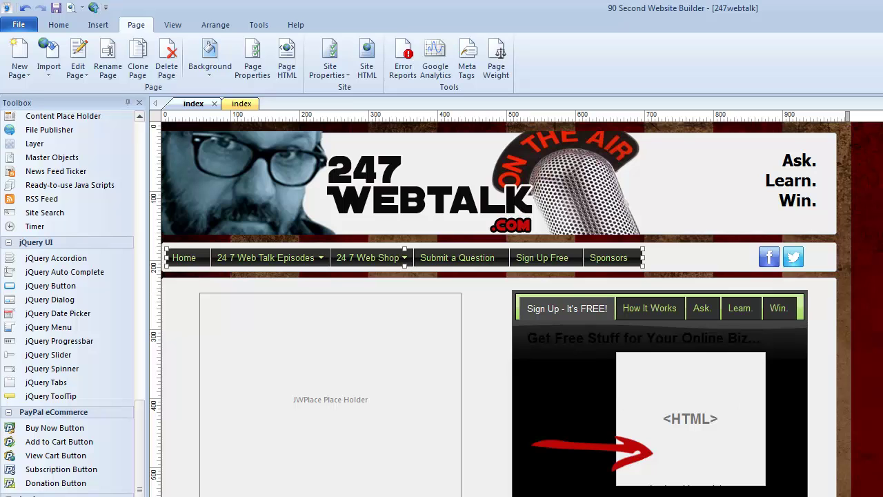
{"action": "scroll", "coordinate": [500, 311], "scroll_direction": "down", "scroll_amount": 5}
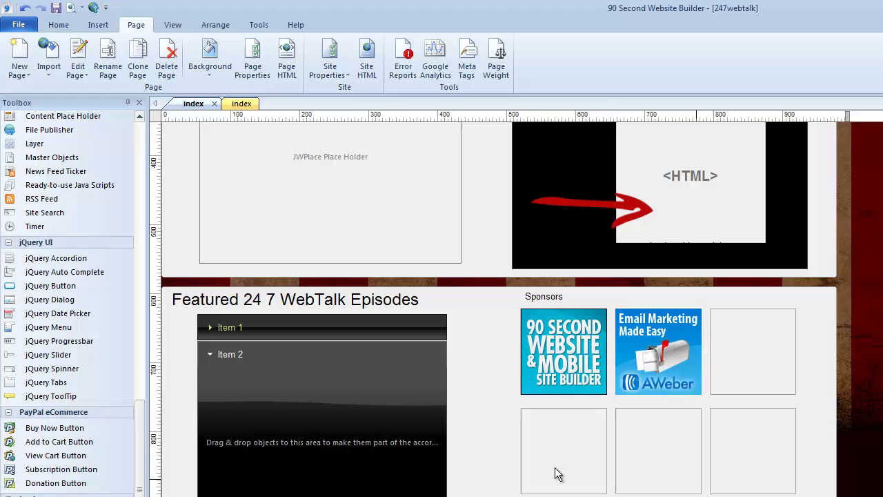